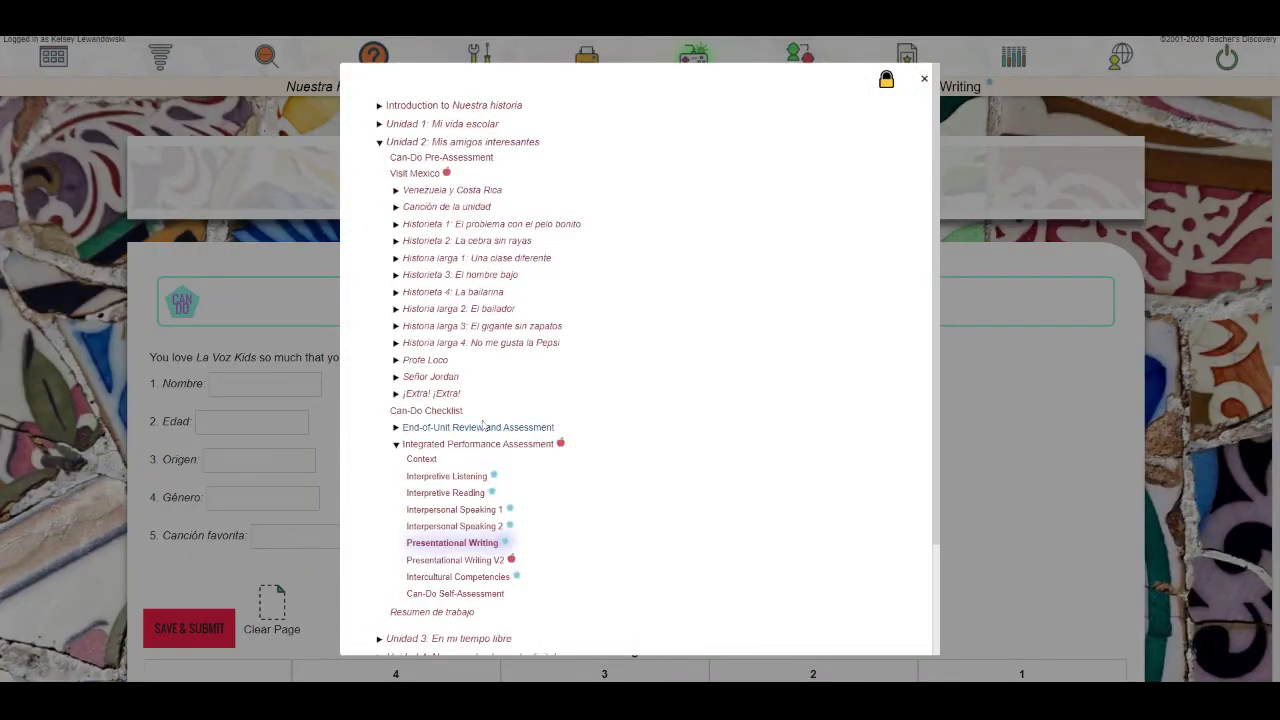
Look over the Integrated Performance Assessment pages of Unidad 2 in the table of contents, then close it.
left_click(399, 446)
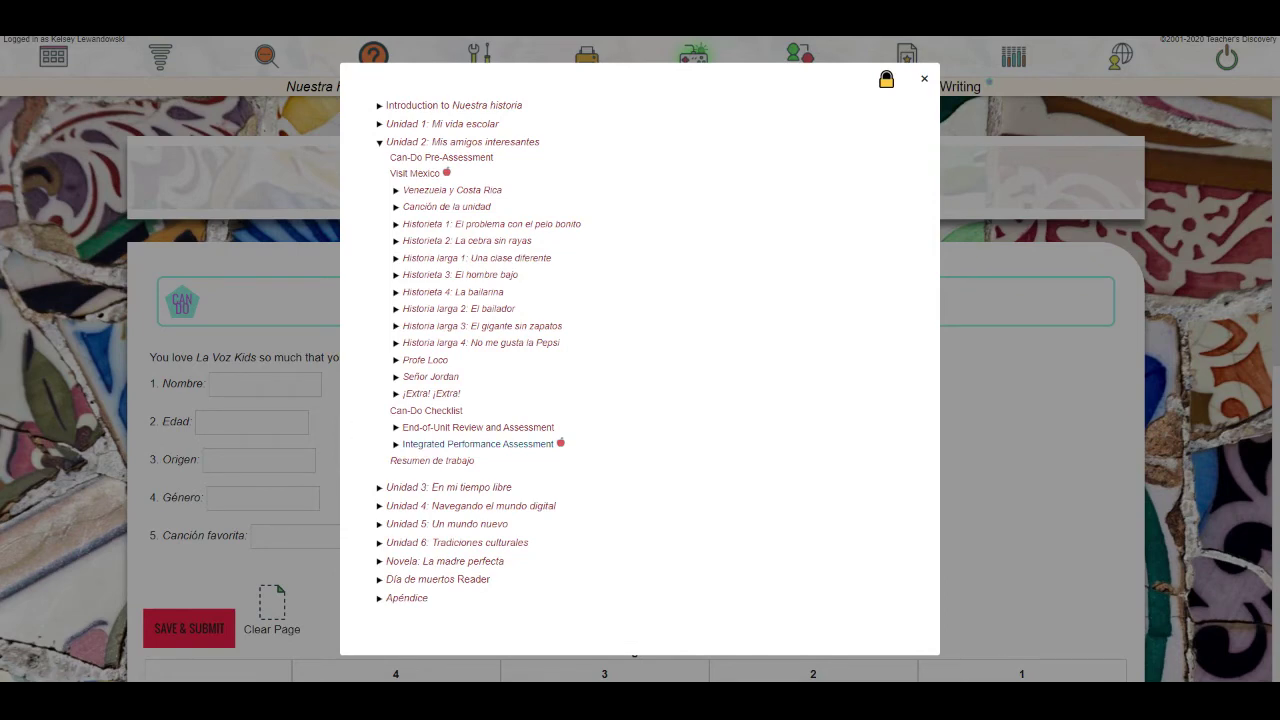
left_click(444, 449)
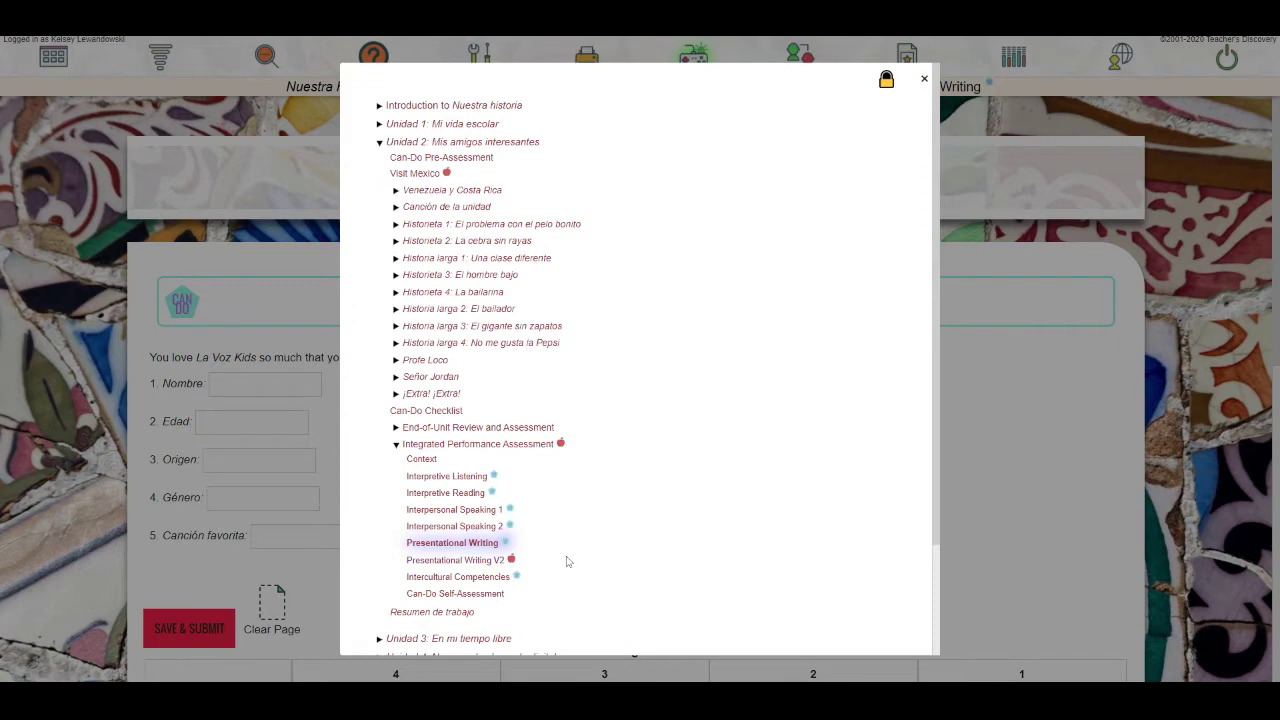
left_click(396, 445)
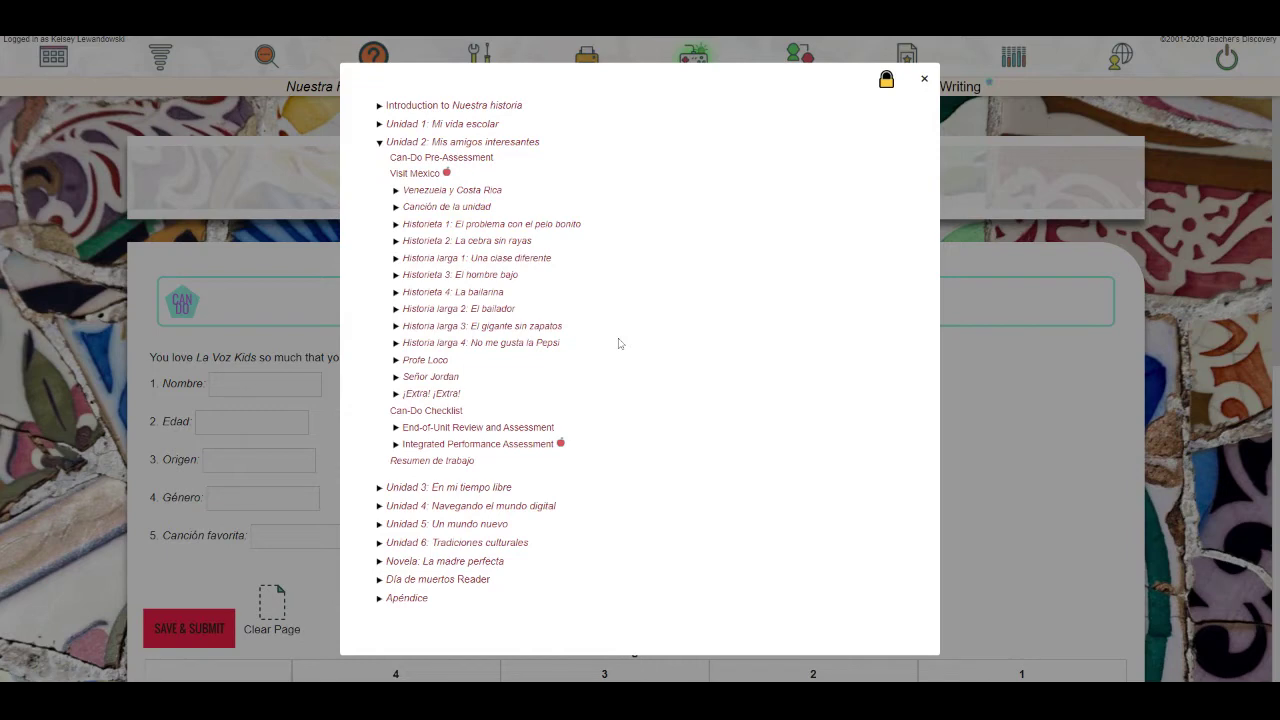
left_click(924, 78)
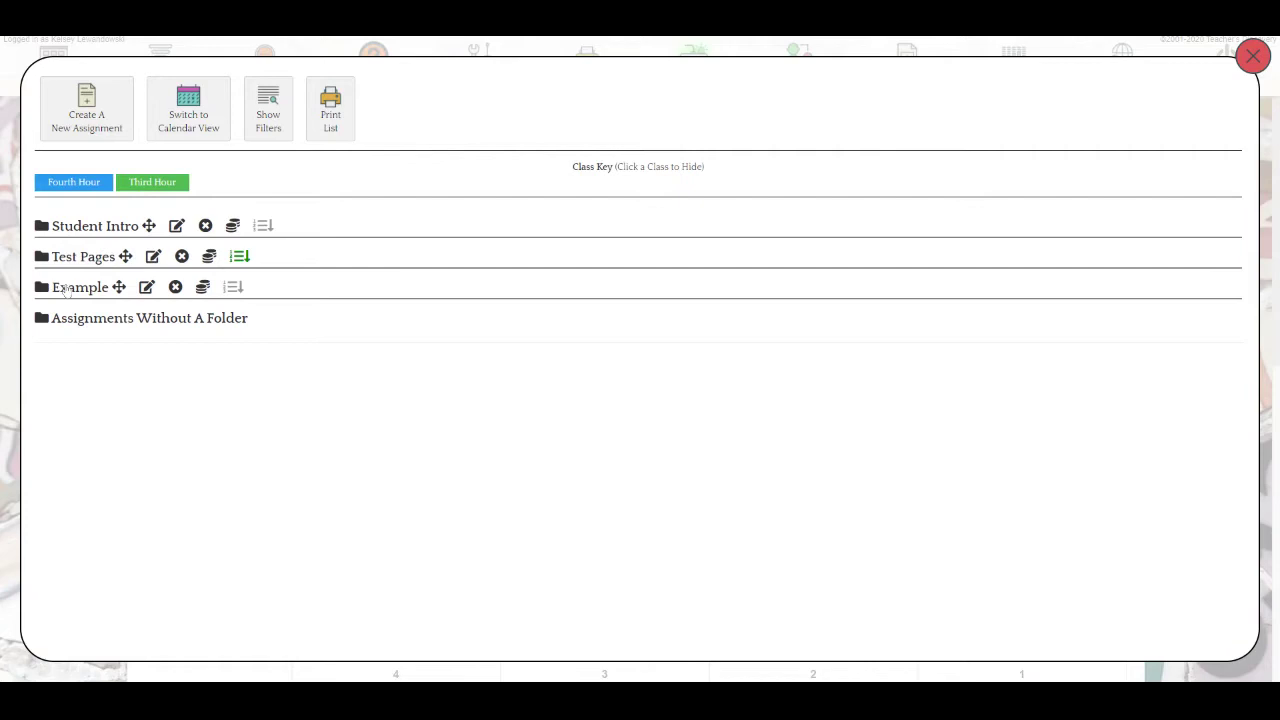
Disable and delete the Unidad 4 assignment "Actividad 1: ¿Quién es?" in Assignments Without A Folder, then collapse that folder.
left_click(64, 322)
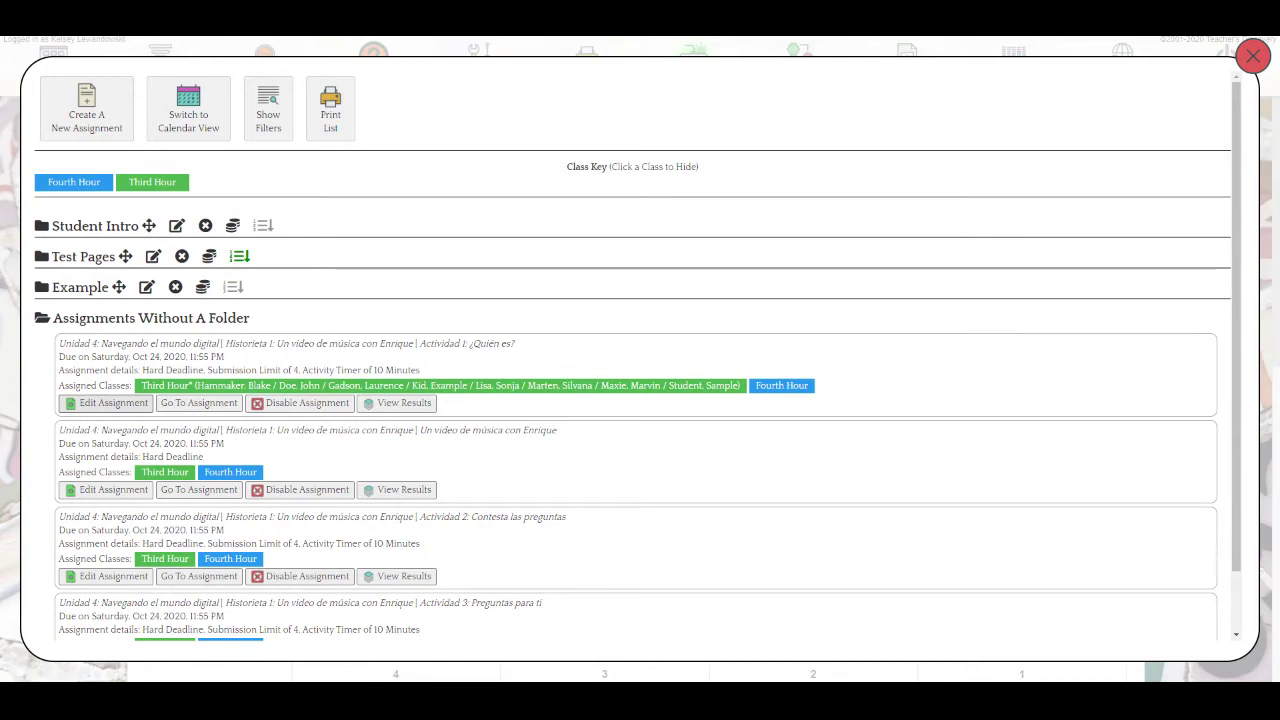
left_click(300, 405)
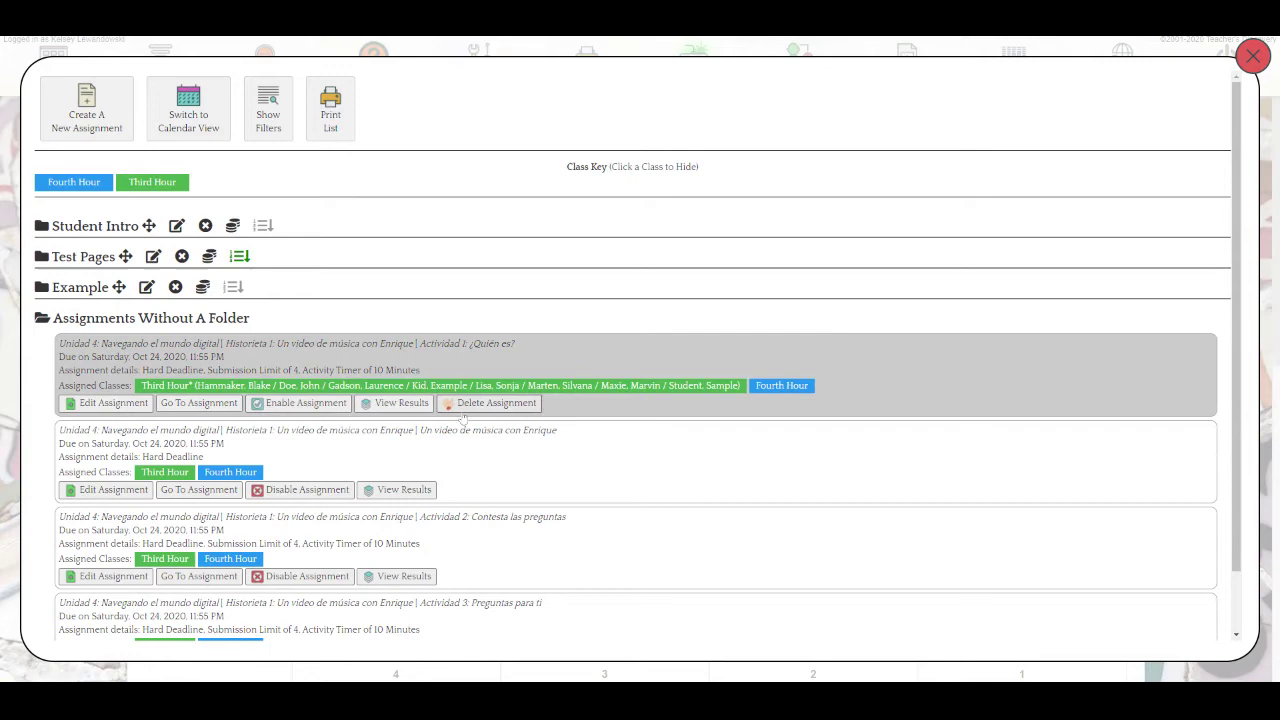
left_click(490, 403)
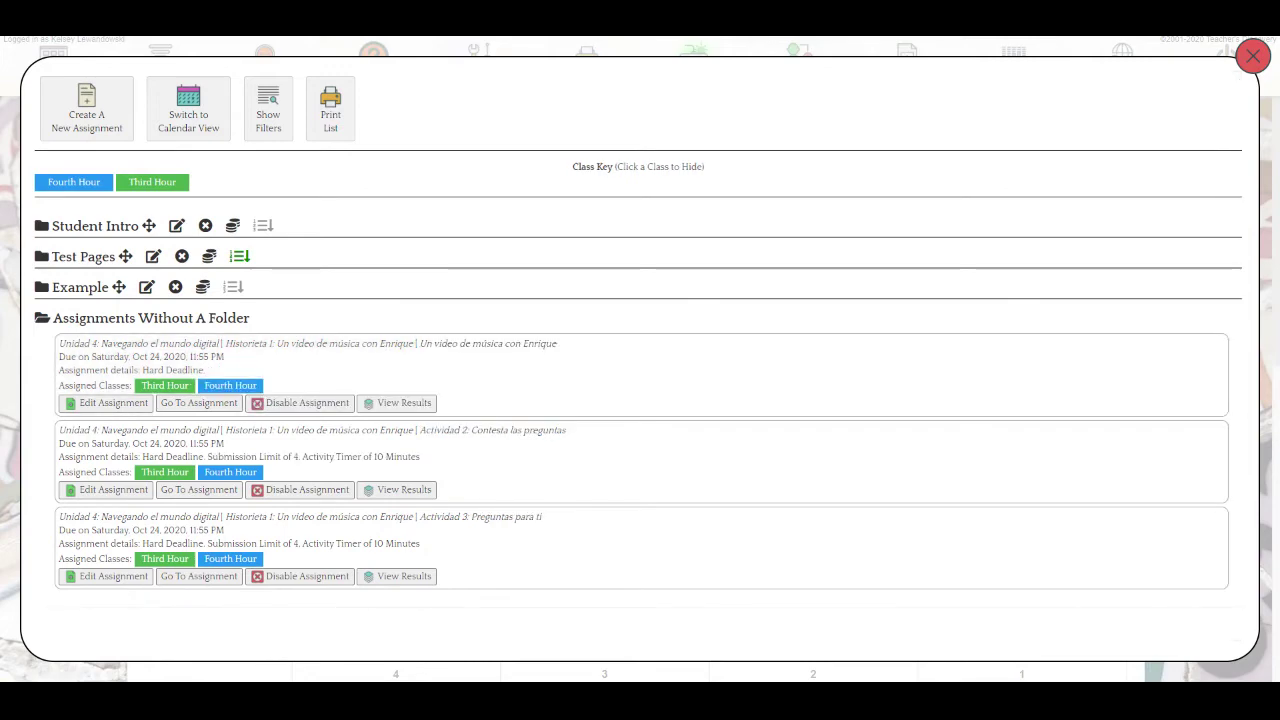
left_click(118, 318)
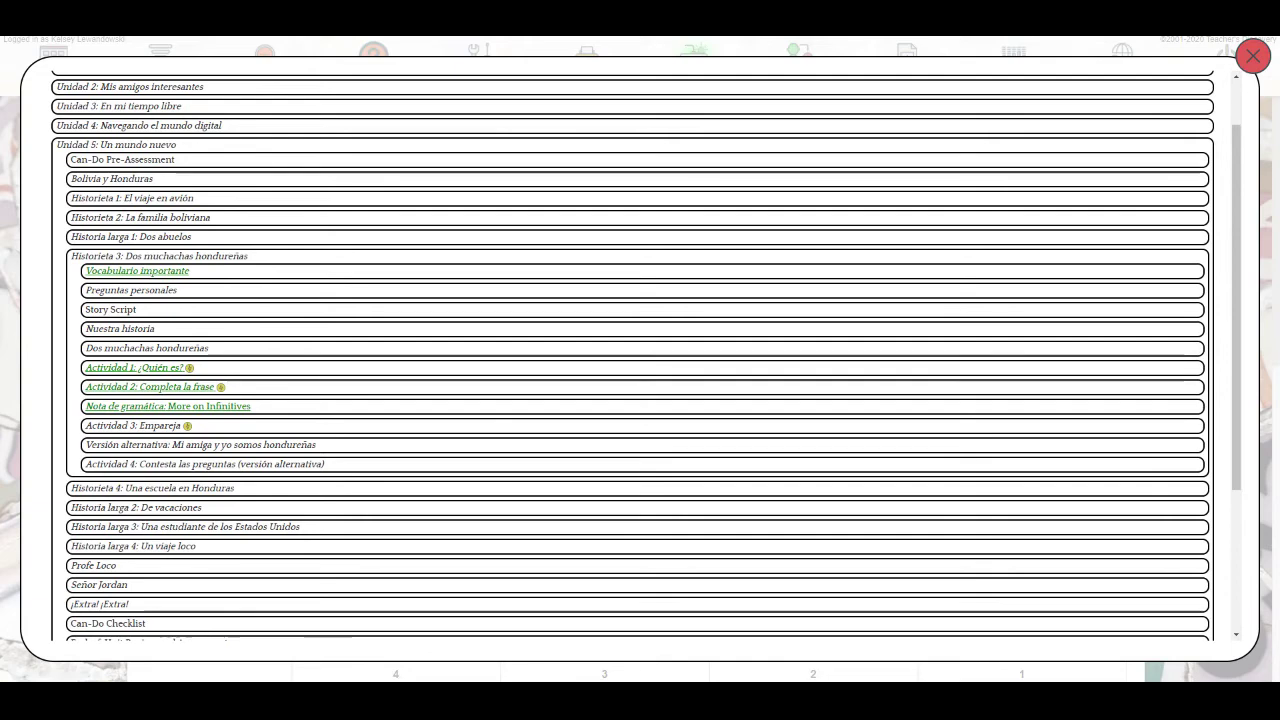
Continue the new assignment with the selected Historieta 3: Dos muchachas hondureñas pages and place it in No Folder.
scroll(313, 341, "down", 2)
scroll(313, 341, "down", 1)
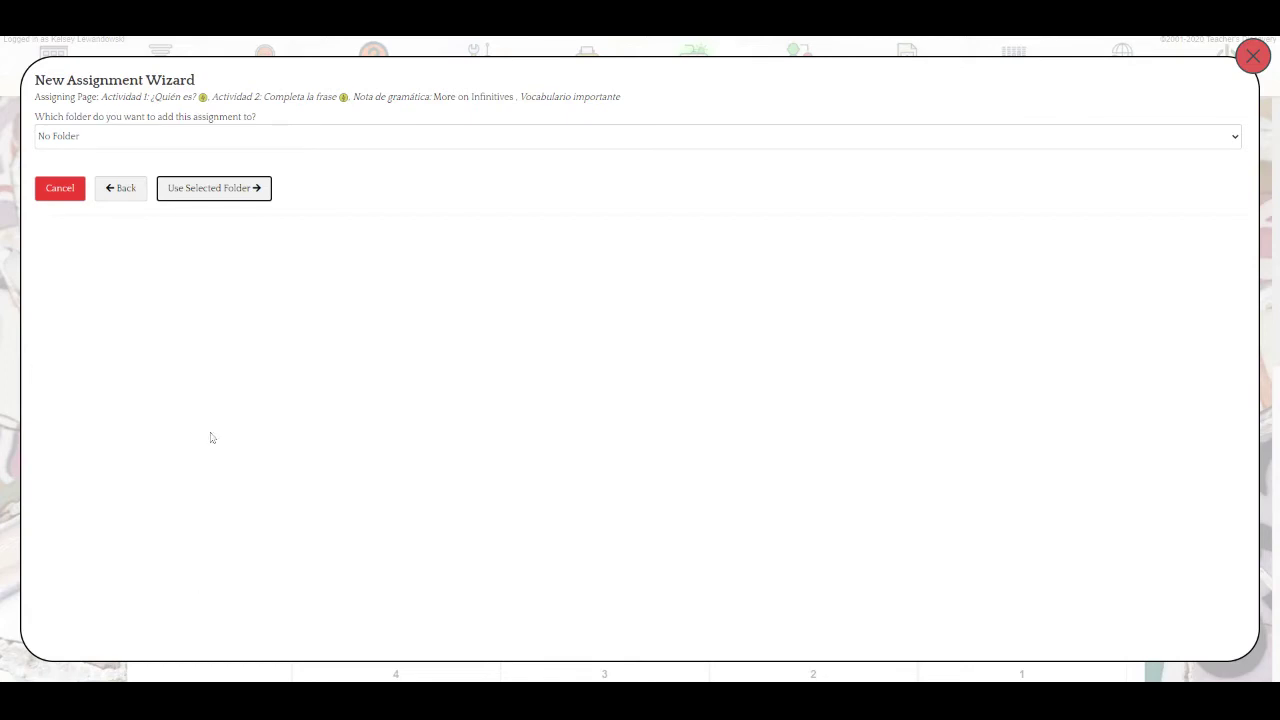
left_click(145, 139)
left_click(223, 190)
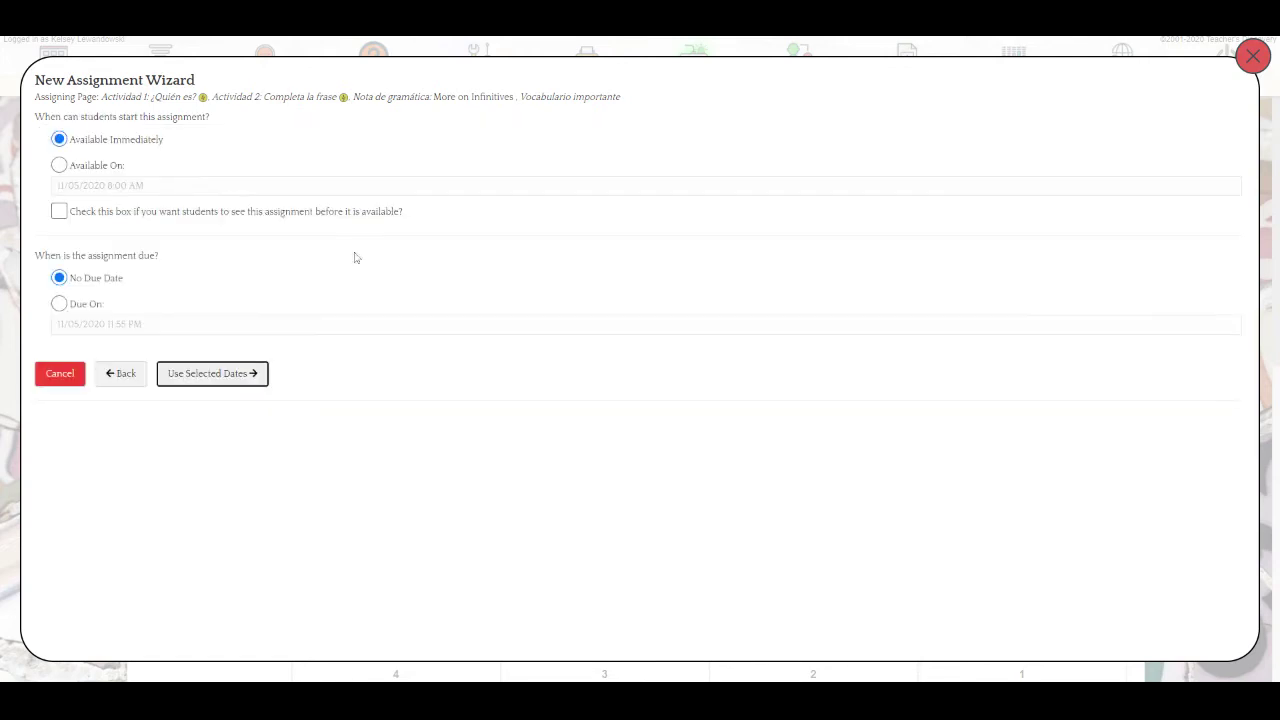
Make the assignment available on 11/13/2020 at 8:00 AM and let students see it before it is available.
left_click(60, 166)
left_click(128, 186)
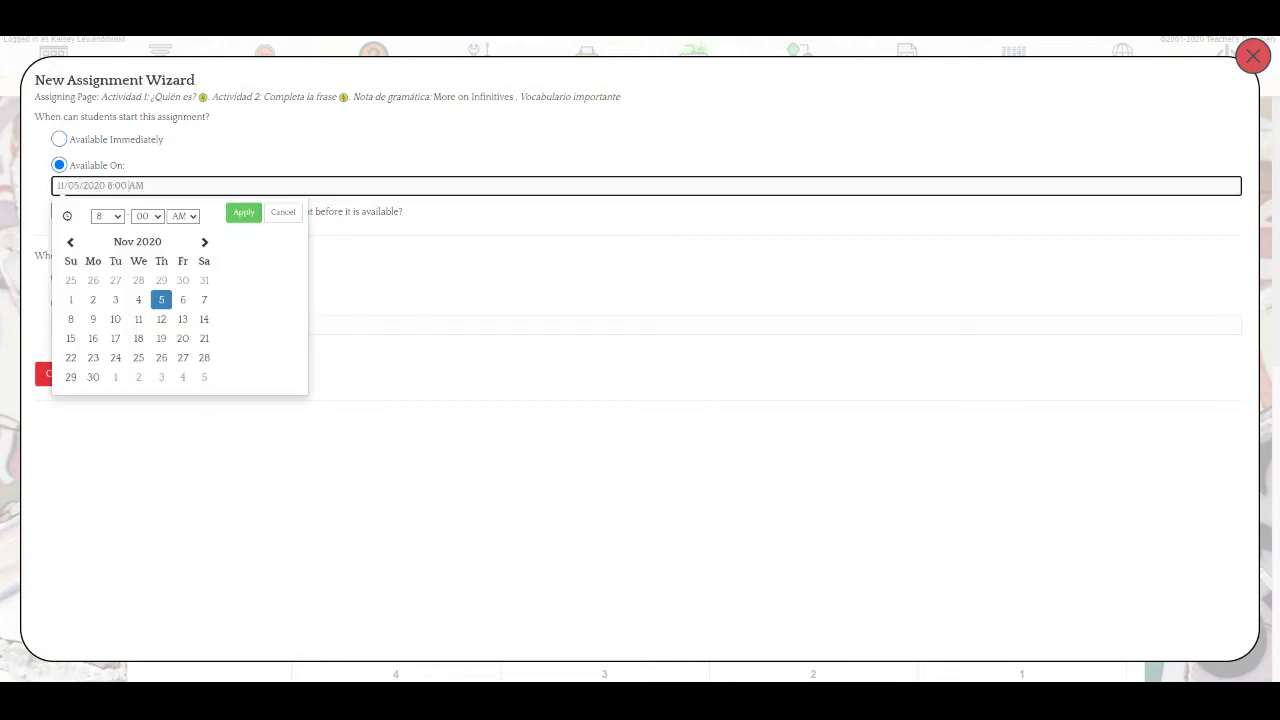
left_click(182, 319)
left_click(243, 212)
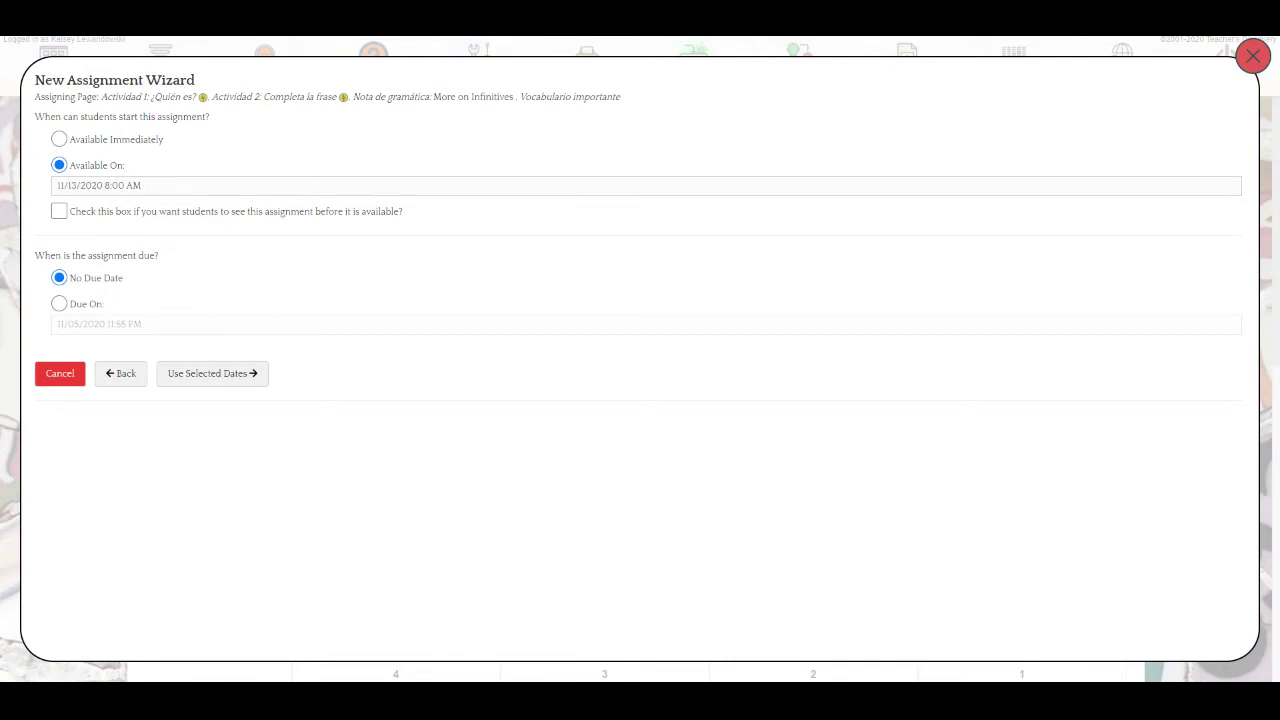
left_click(59, 211)
Set the assignment's due date to 11/19/2020 11:55 PM with an Open-Ended deadline and accept the dates.
left_click(61, 306)
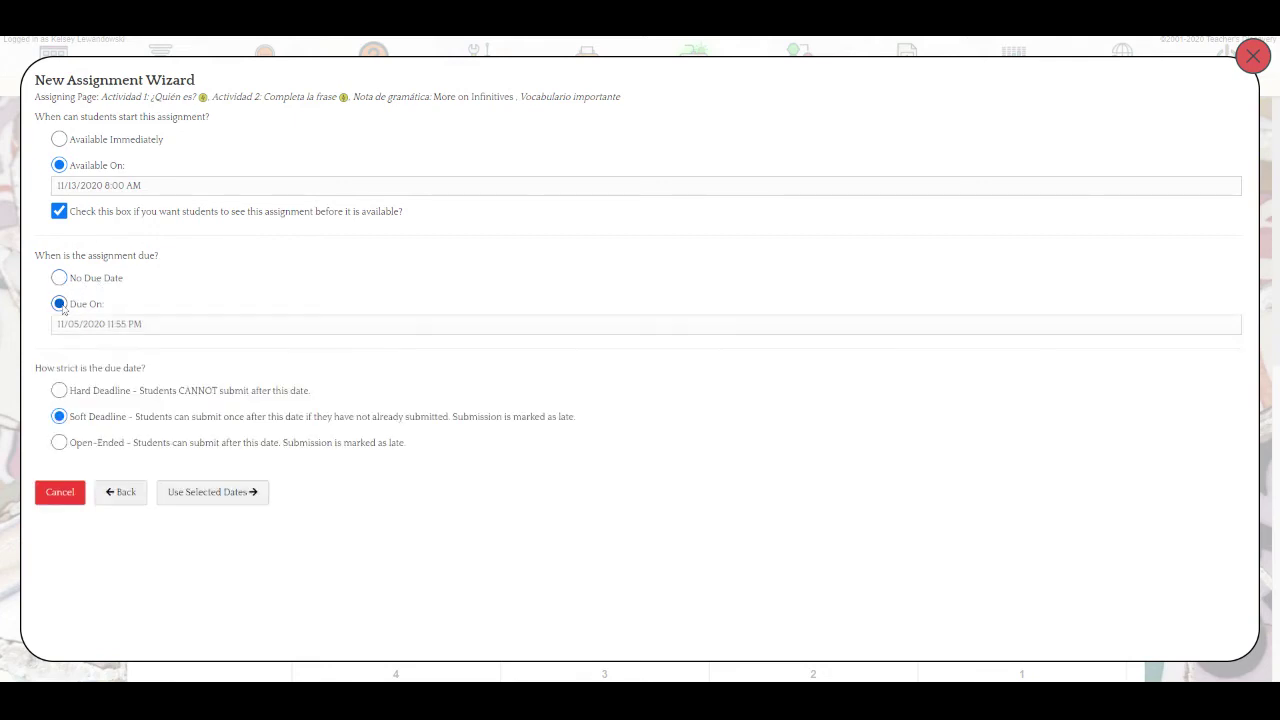
left_click(80, 325)
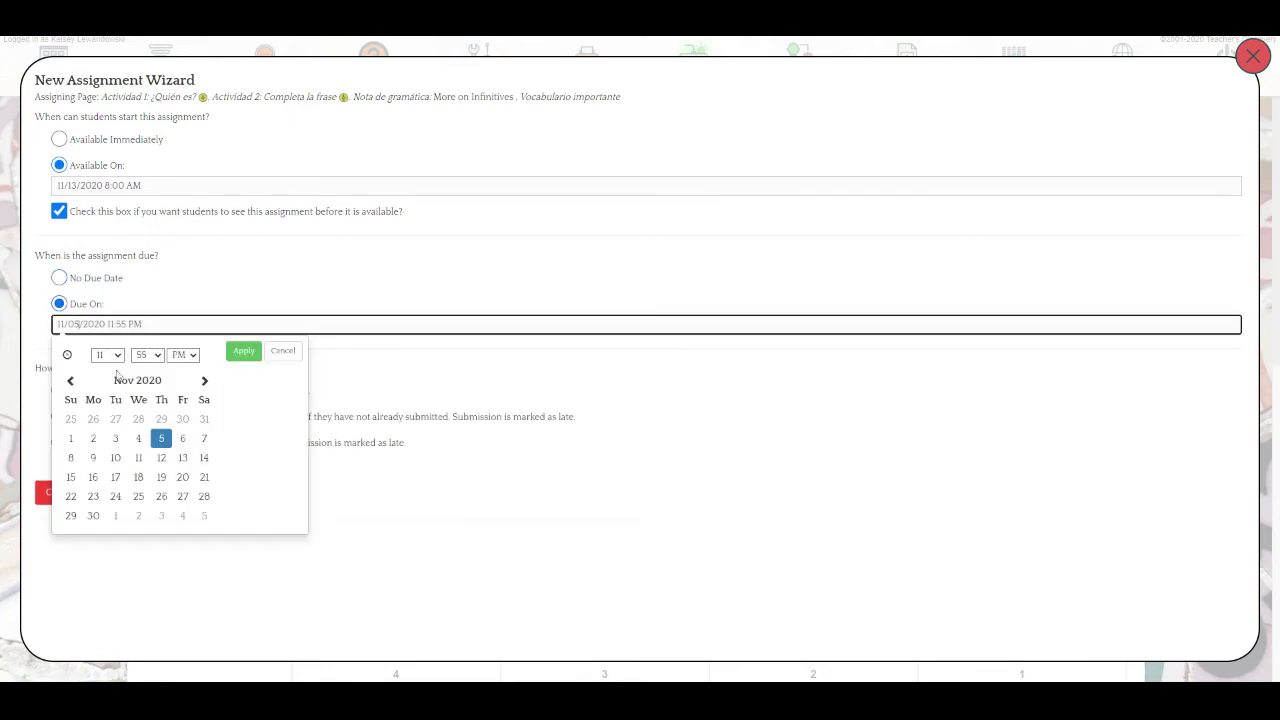
left_click(165, 478)
left_click(243, 352)
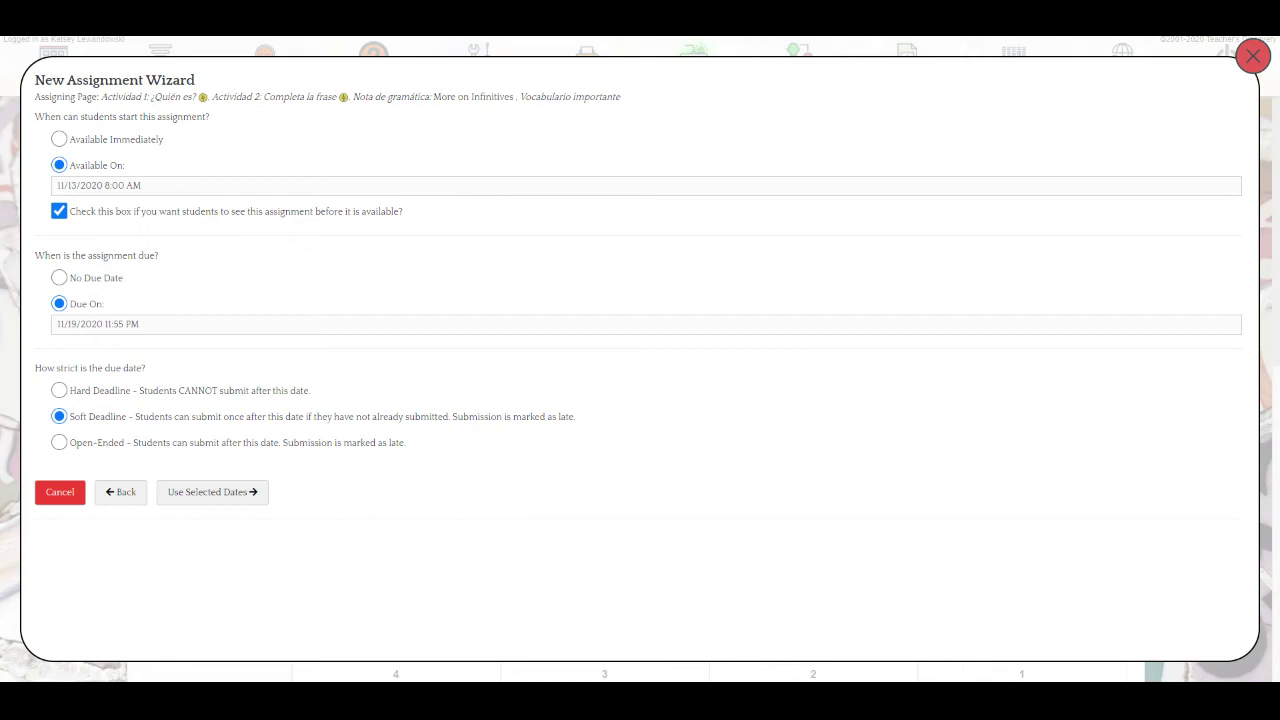
left_click(59, 442)
left_click(212, 498)
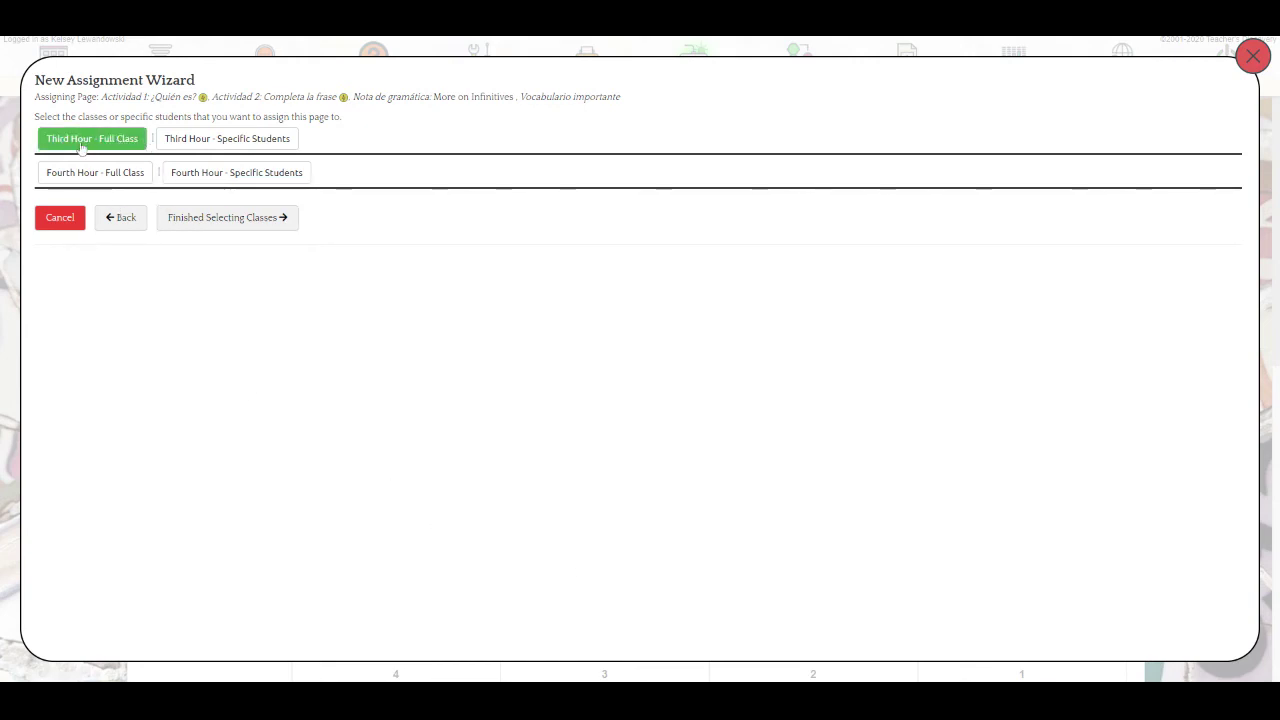
Assign the pages to the full Third Hour class and the second and third listed Fourth Hour students, and create the assignment without notes.
left_click(227, 176)
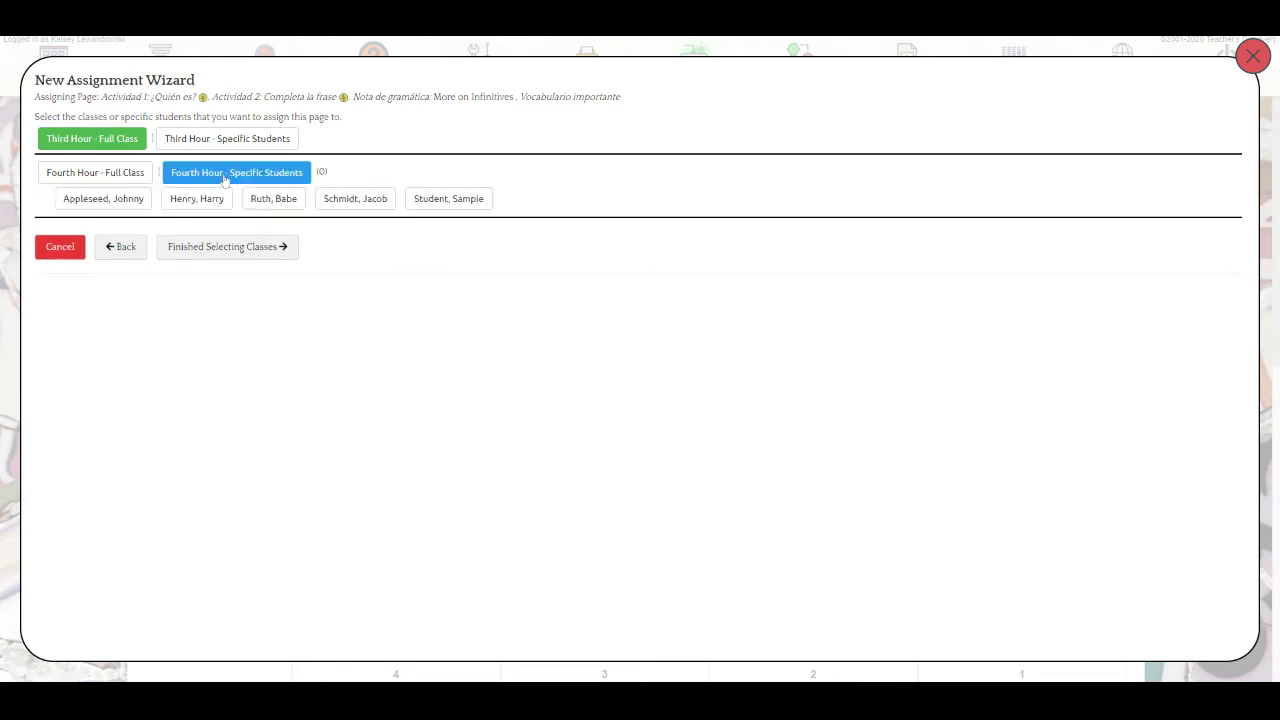
left_click(195, 199)
left_click(275, 199)
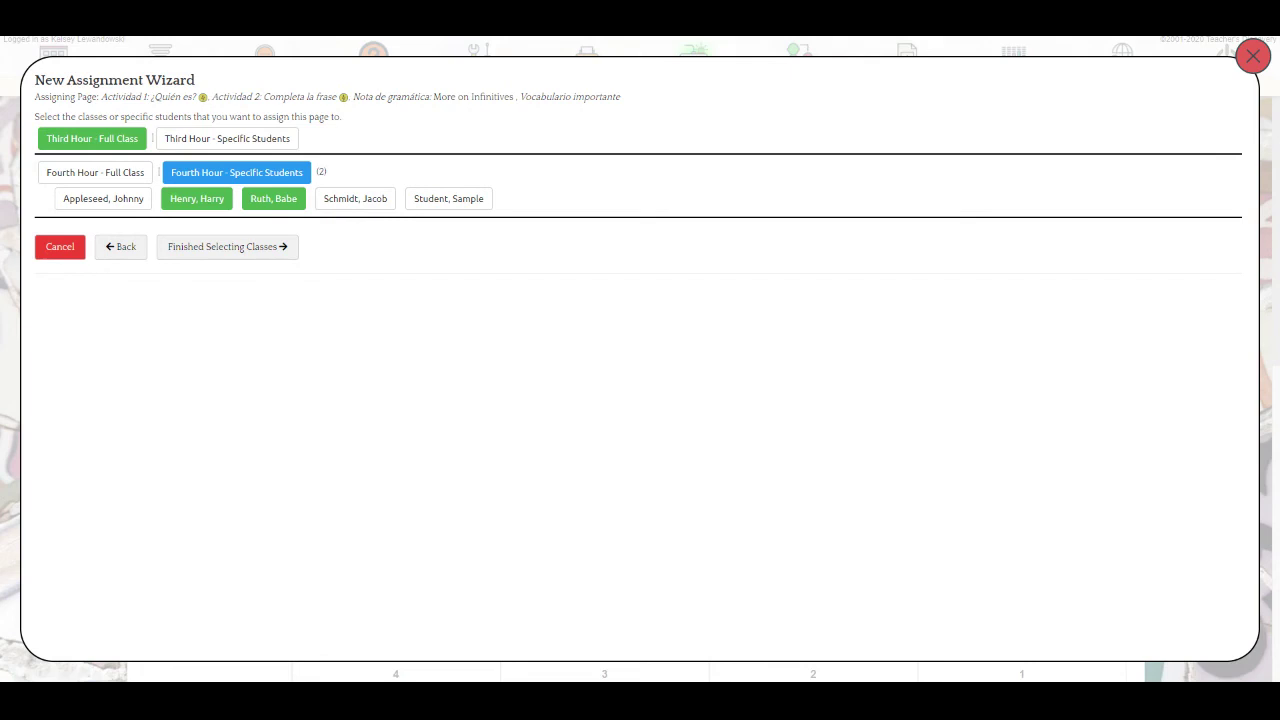
left_click(245, 250)
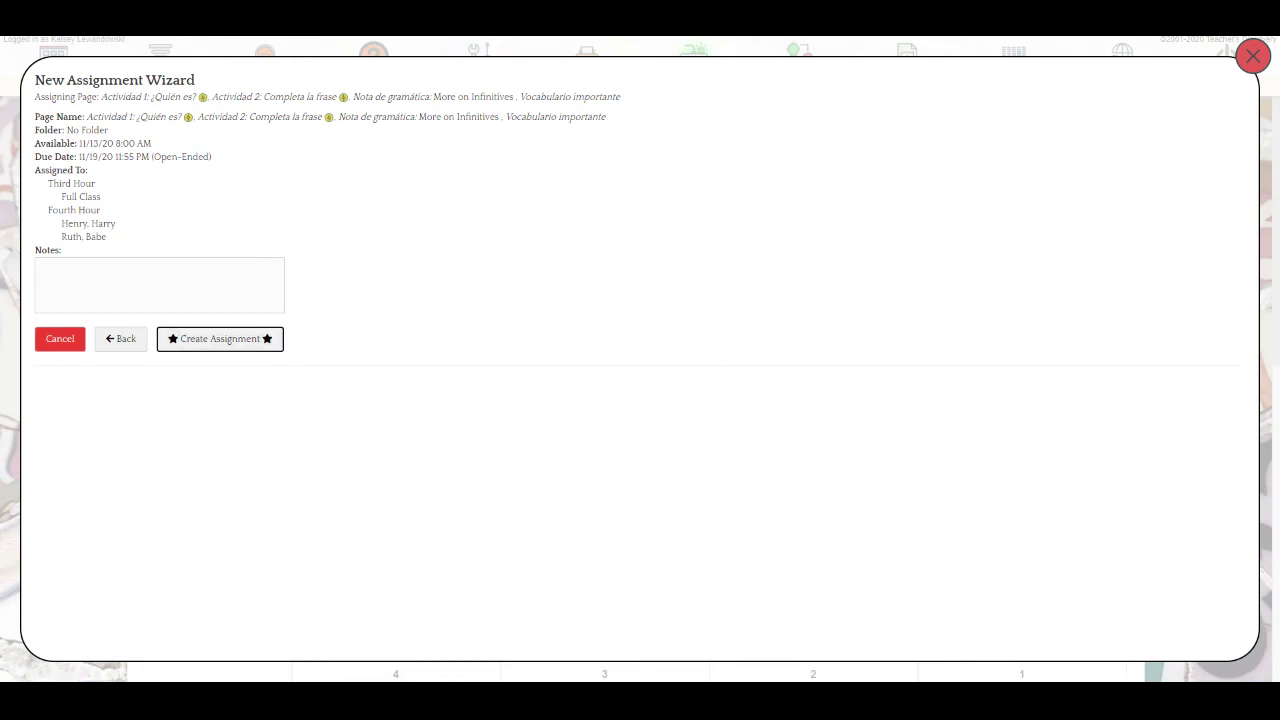
left_click(159, 284)
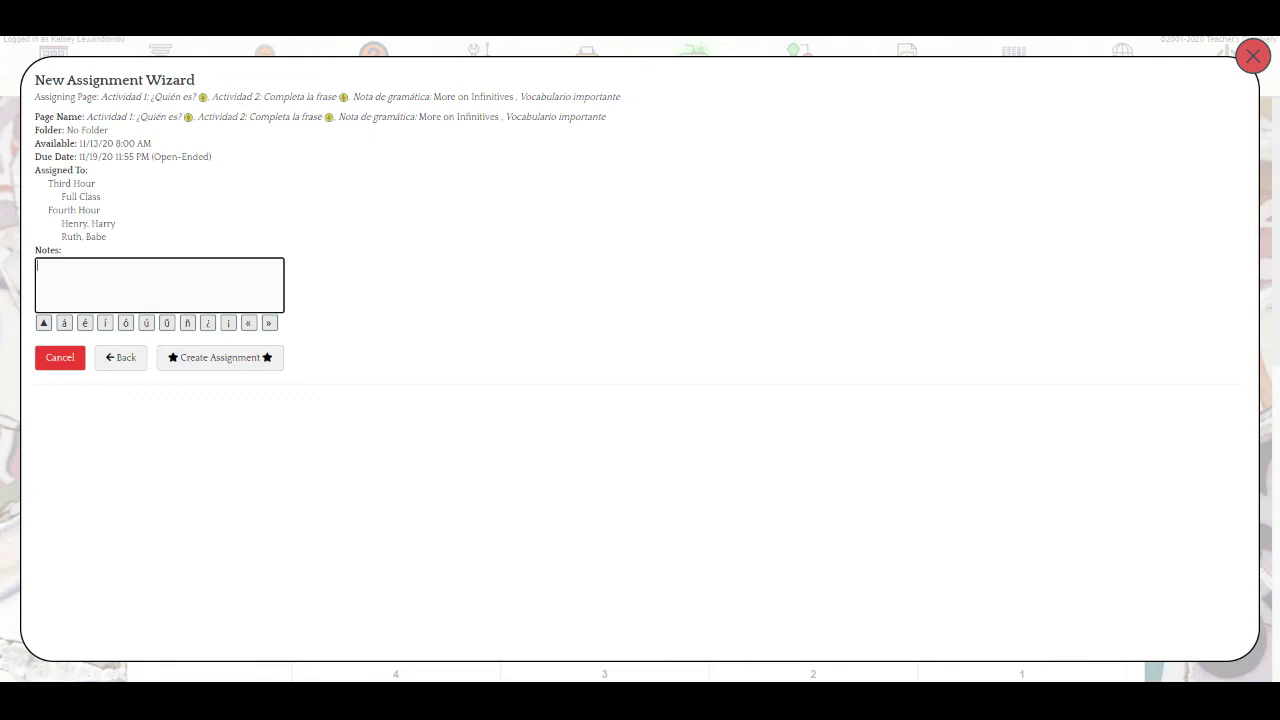
left_click(373, 278)
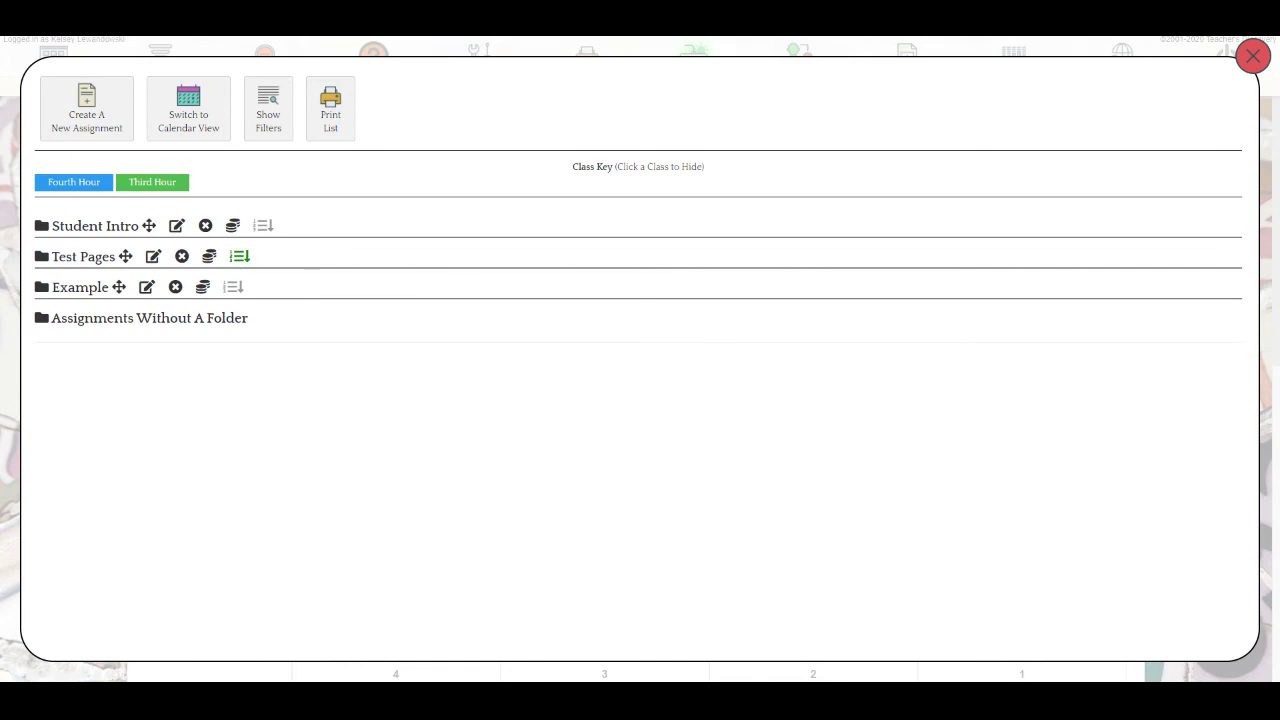
Review the new Unidad 5 assignments in Assignments Without A Folder, then close the assignments window.
left_click(182, 320)
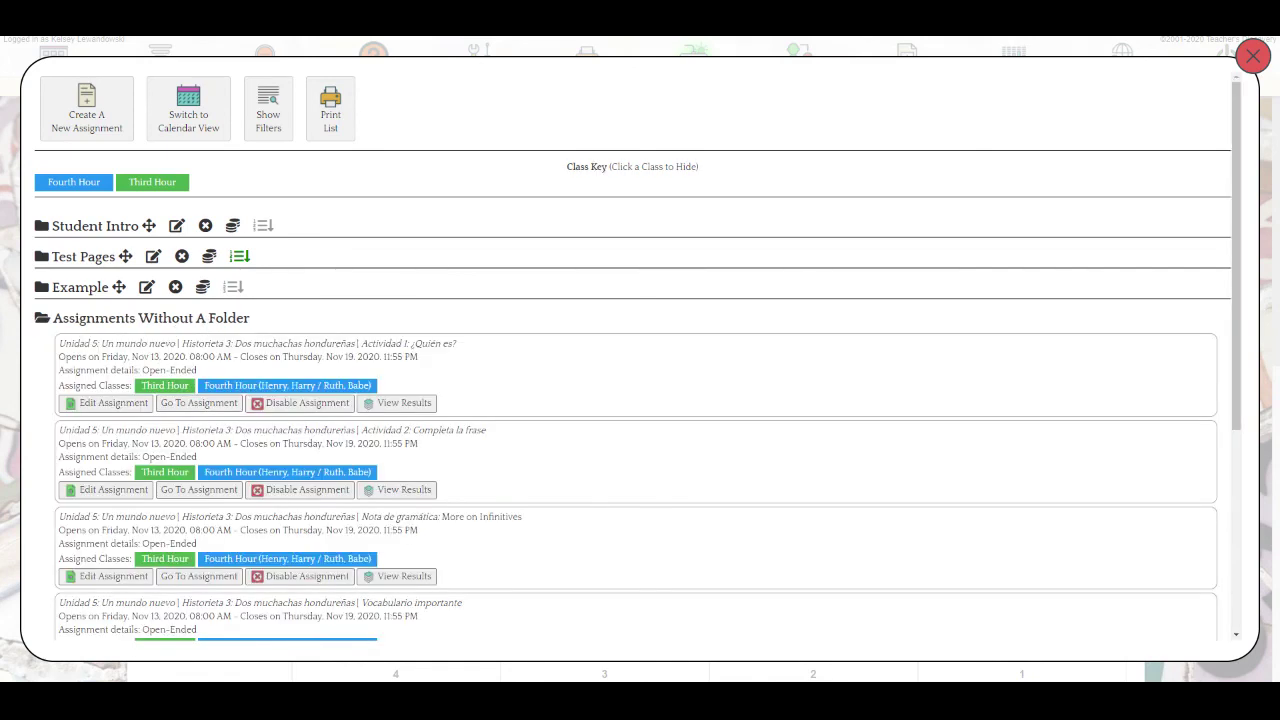
left_click_drag(79, 343, 167, 343)
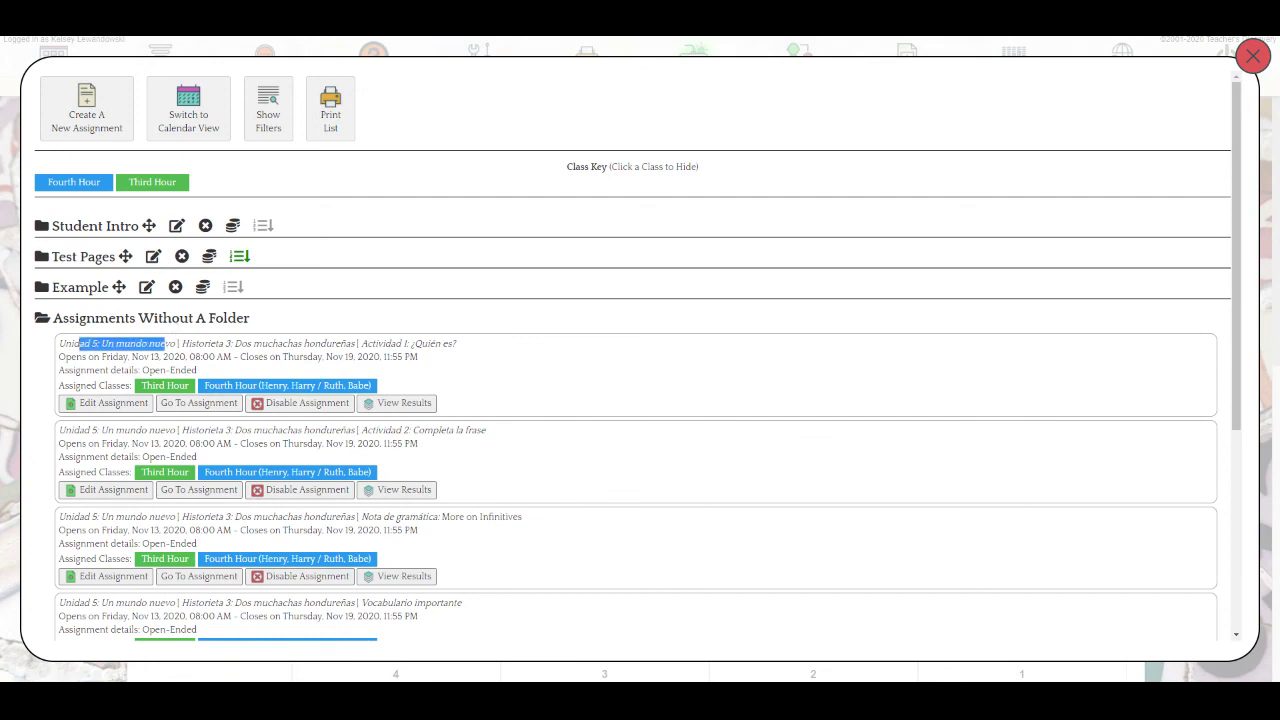
left_click(387, 406)
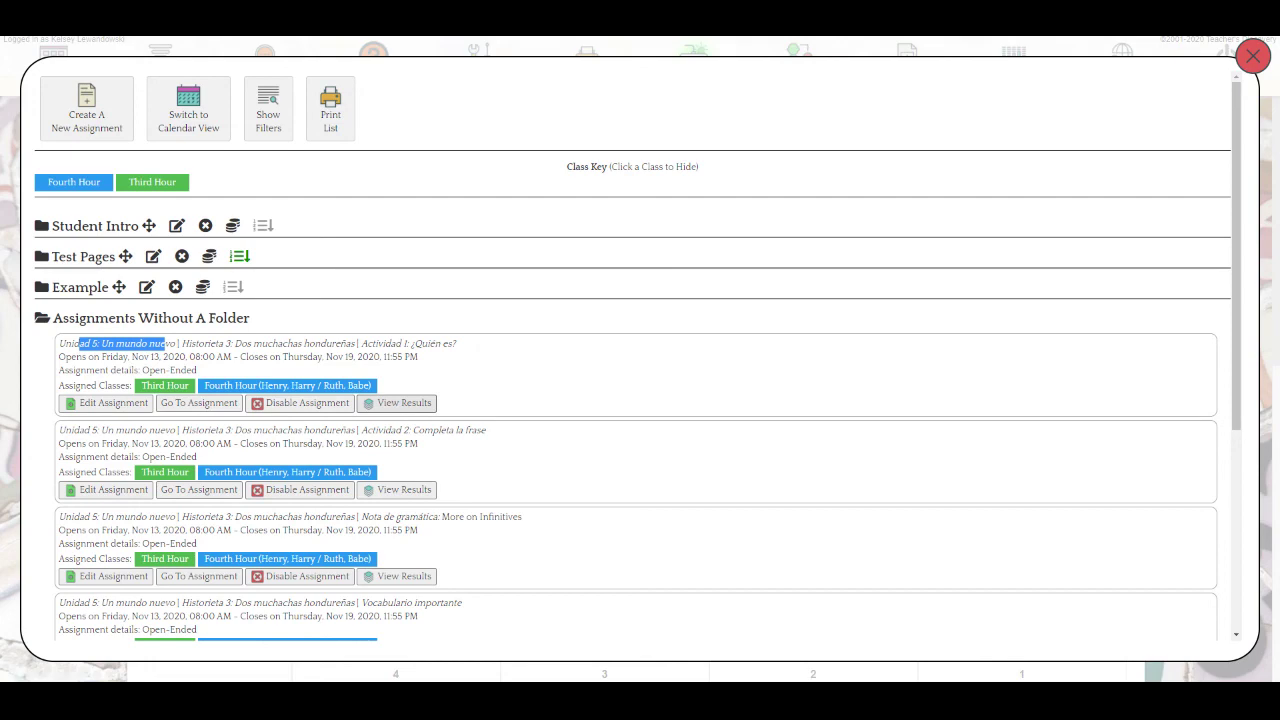
left_click(1254, 58)
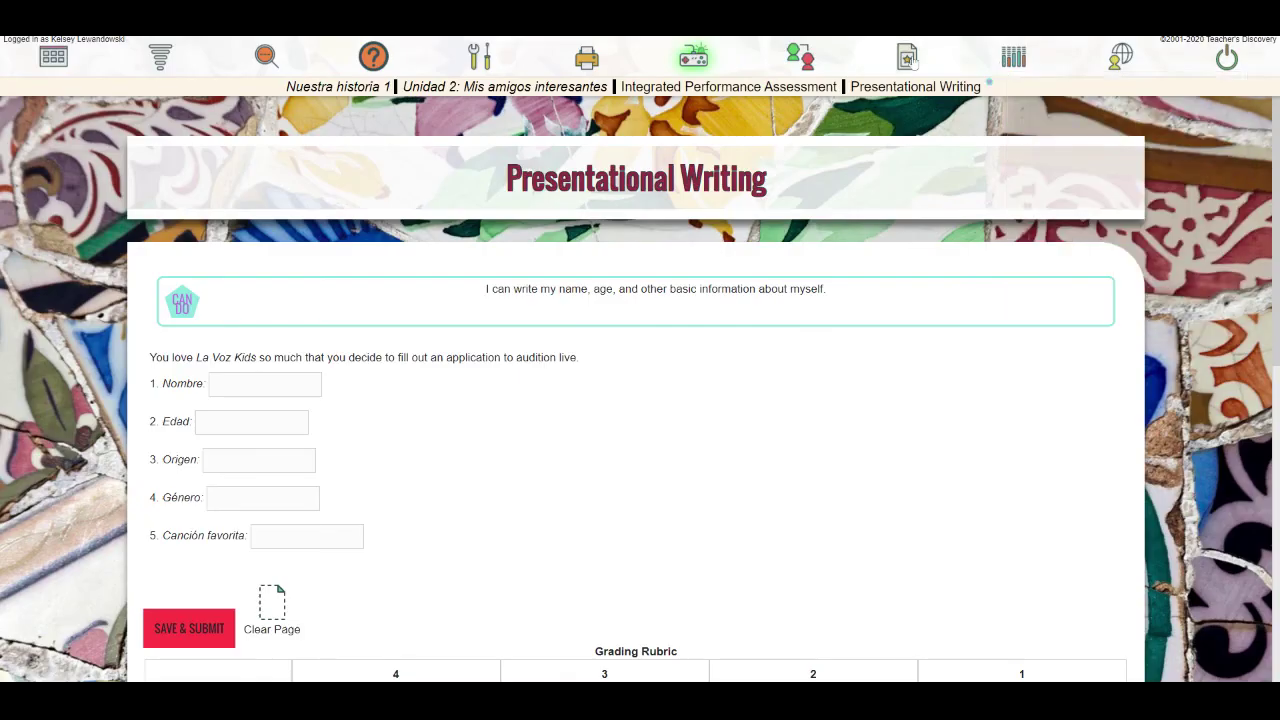